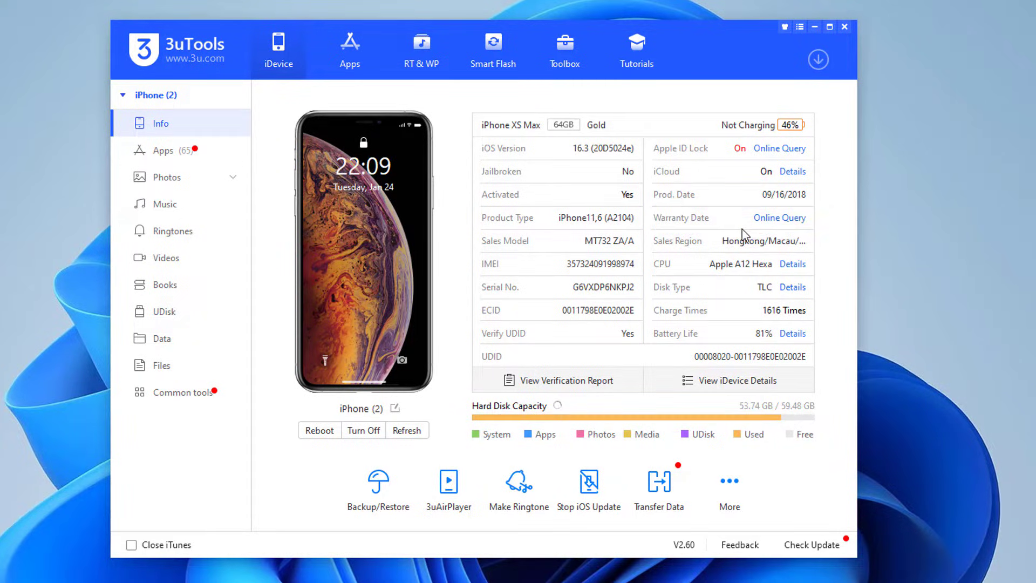
- Run the online warranty-date lookup with CAPTCHA XQ7M1, returning expired service coverage
left_click(773, 218)
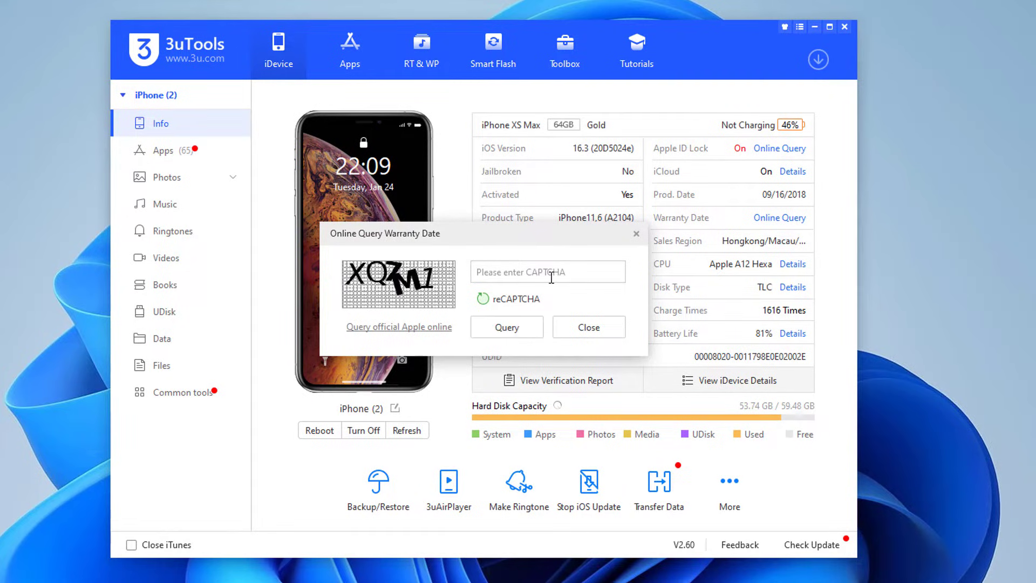
type("XQ")
type("7M1")
left_click(528, 334)
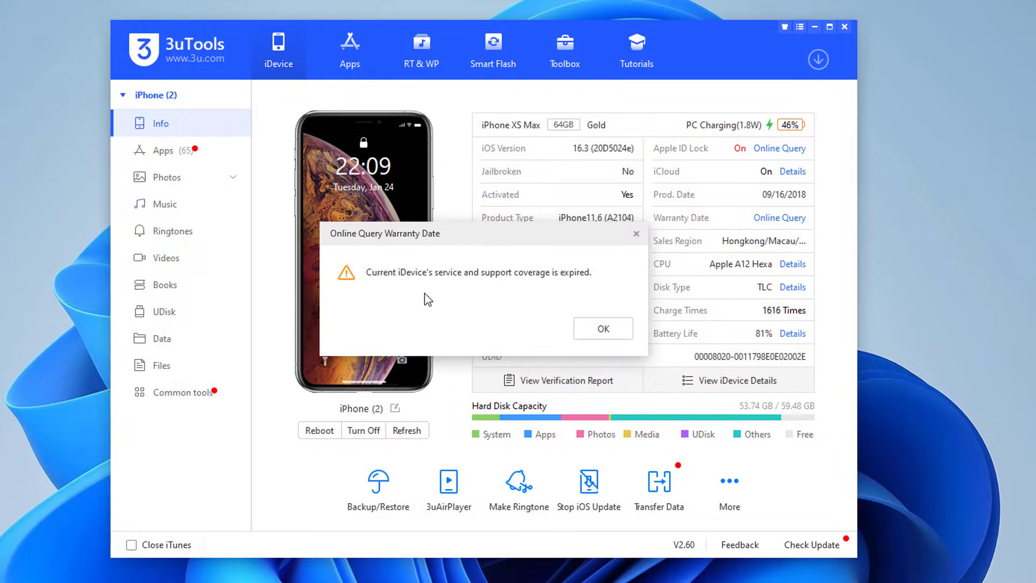
- Dismiss the expired-coverage result so Warranty Date shows 'Warranty expired'
left_click(615, 331)
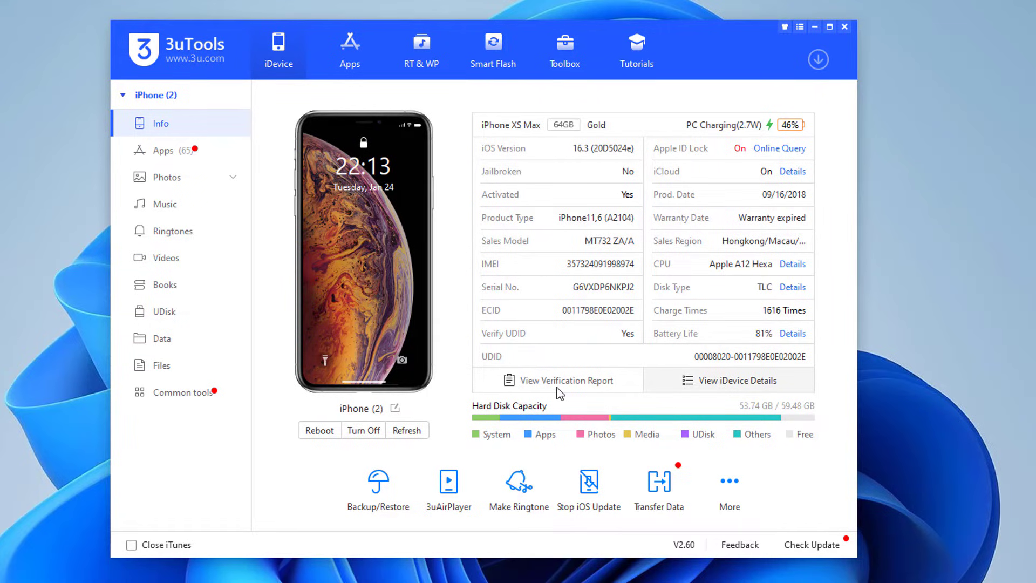
left_click(559, 393)
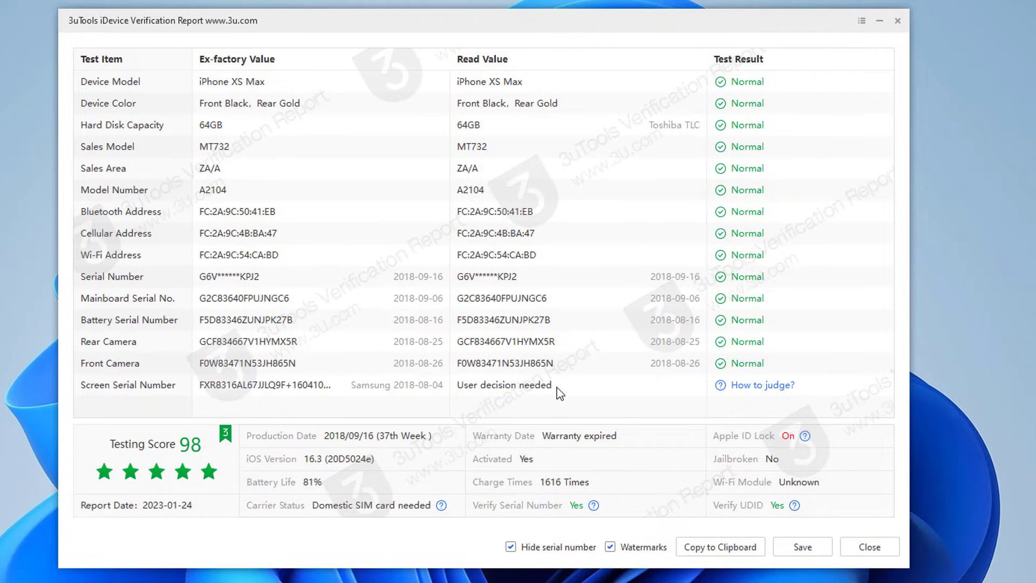